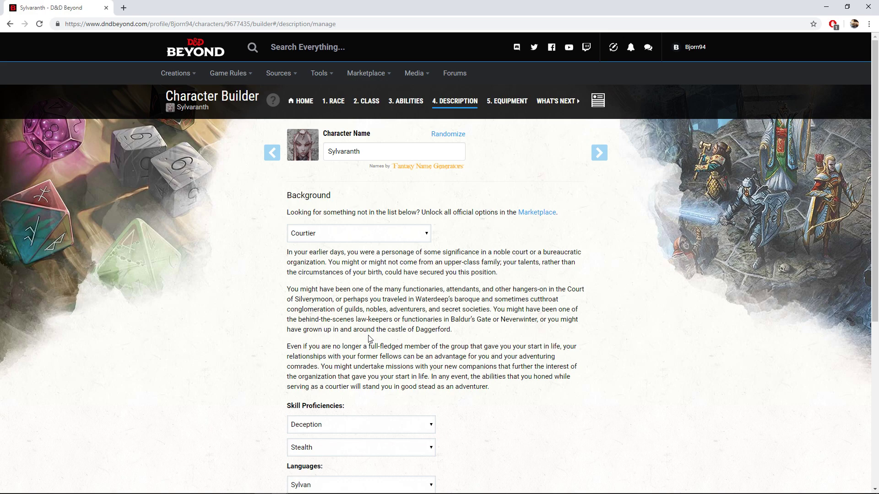
- Review the Courtier background's skills and languages, and the Paladin's 1st-level proficiency choices
scroll(370, 339, down, 1)
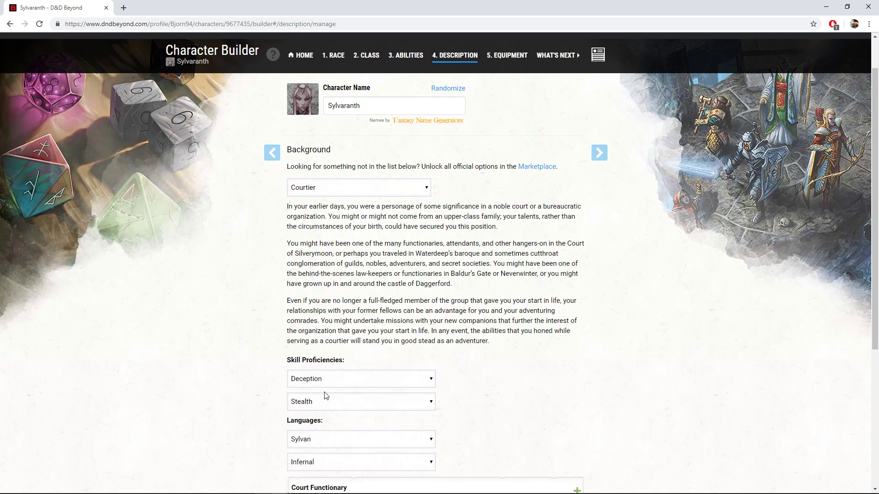
scroll(329, 405, down, 2)
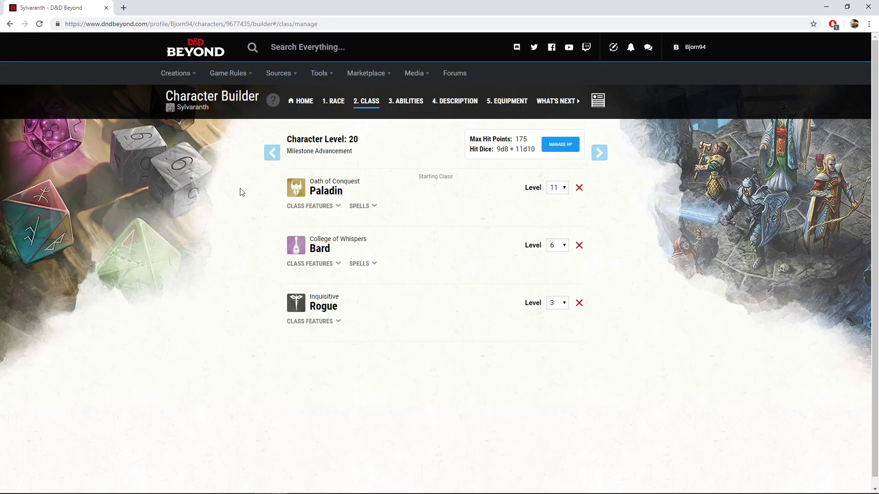
click(321, 211)
scroll(367, 198, down, 1)
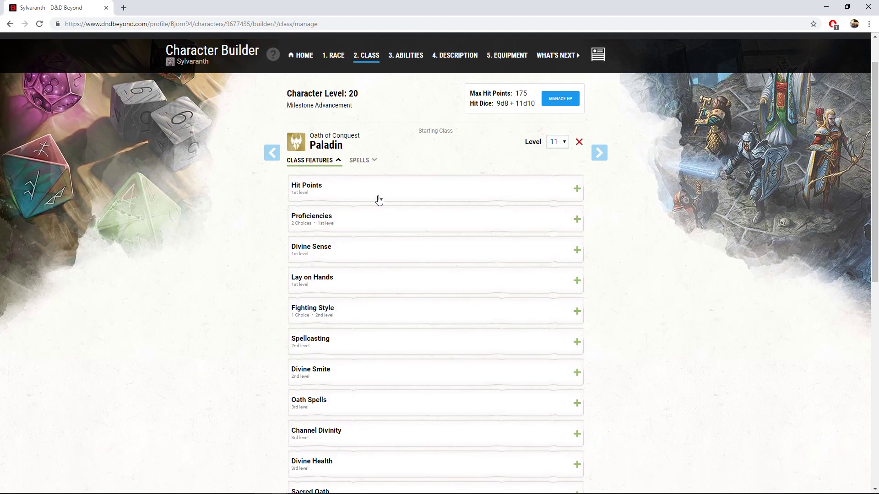
click(359, 213)
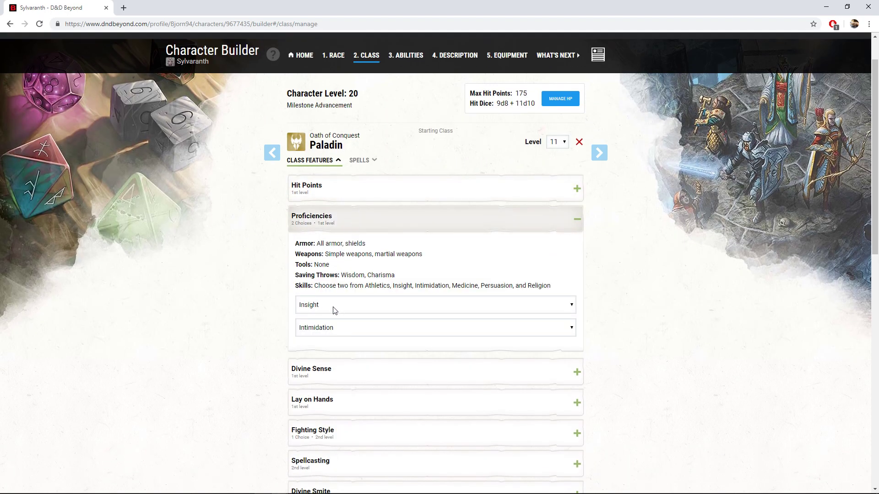
click(348, 341)
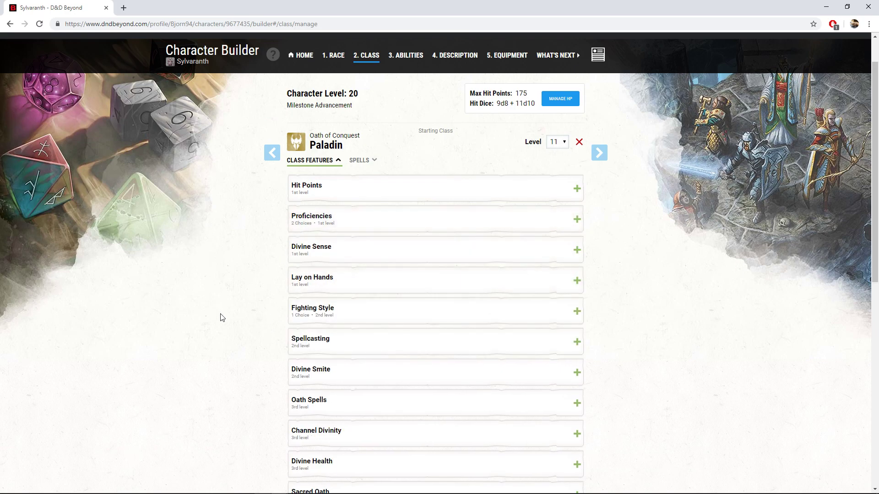
- Examine the Paladin's 2nd-level Fighting Style choice and its description, and collapse the entry again
scroll(221, 314, down, 2)
click(388, 222)
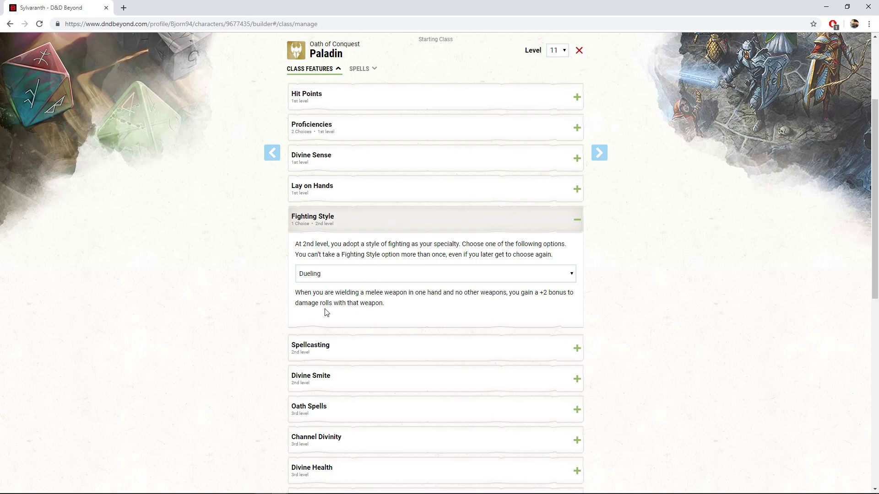
click(316, 219)
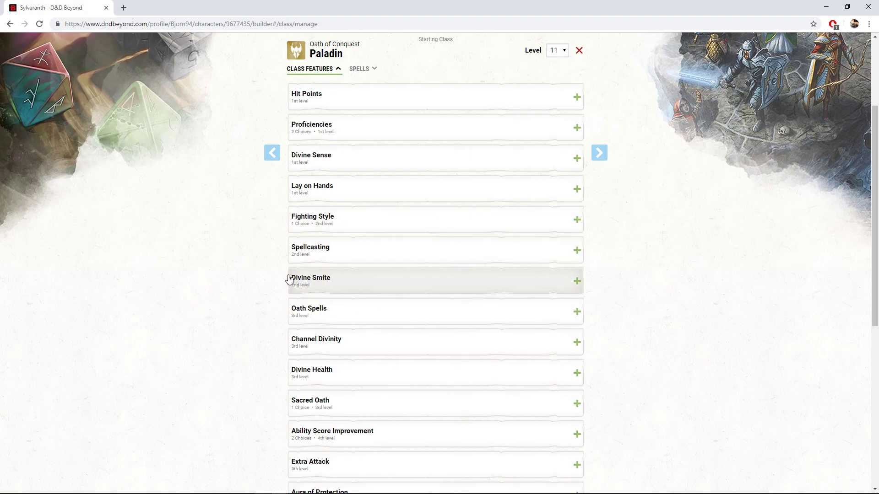
- Look through the available oath options in the Paladin's Sacred Oath feature without changing the selection
scroll(235, 288, down, 1)
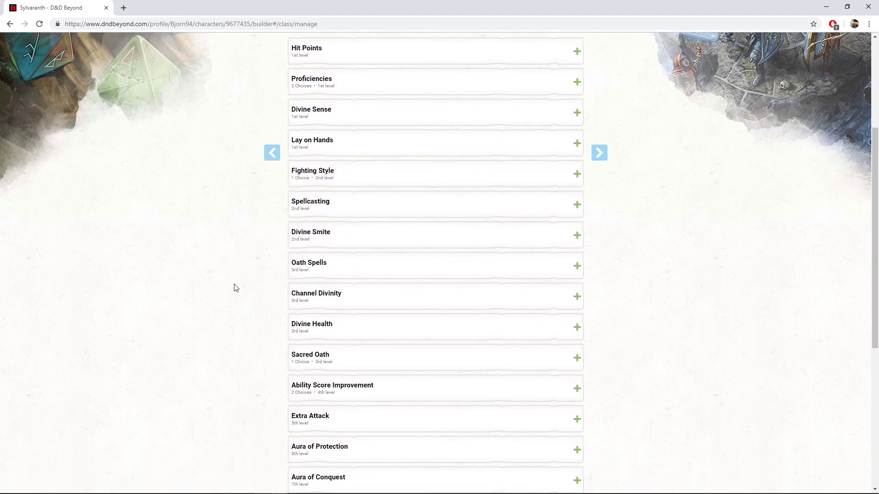
scroll(233, 287, down, 1)
click(346, 300)
scroll(352, 316, down, 2)
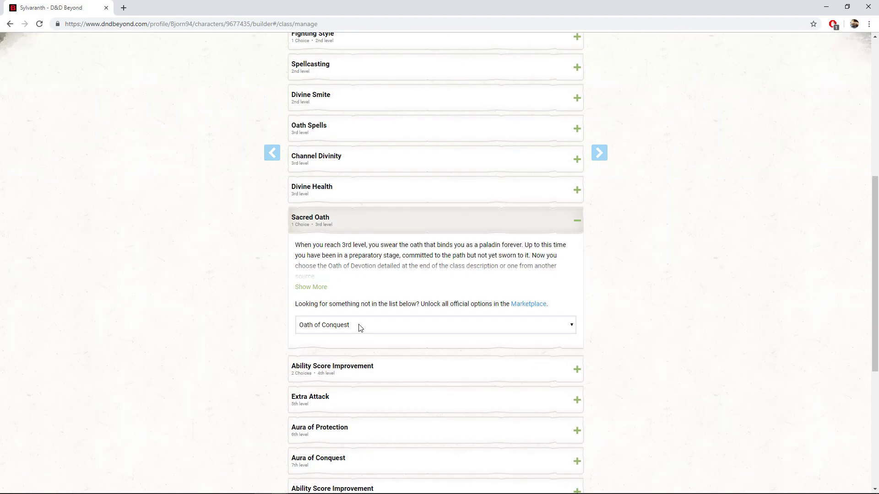
click(359, 328)
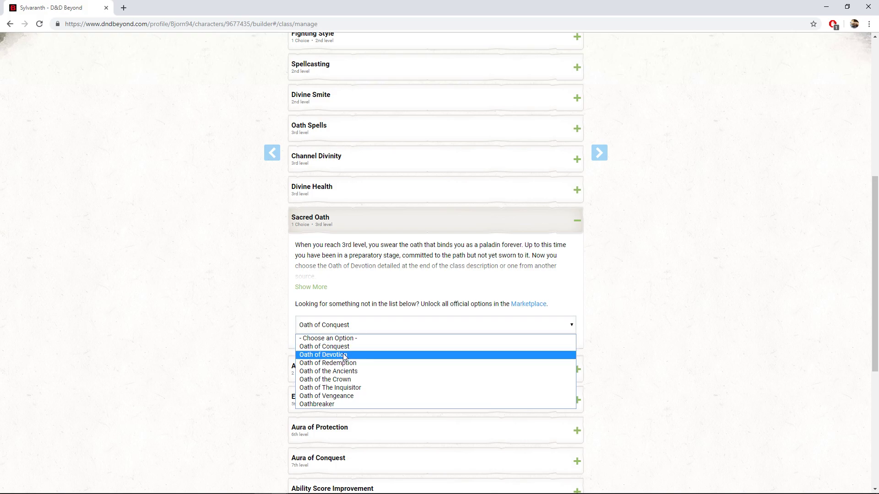
key(Escape)
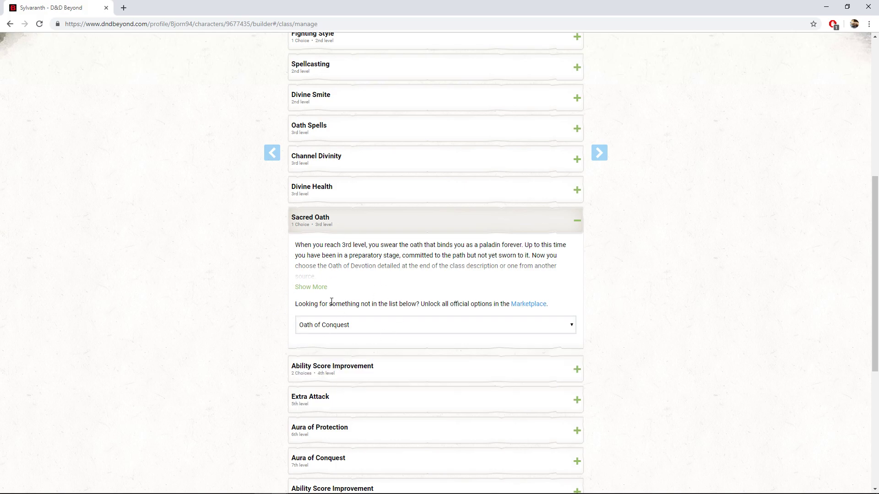
- Read the full description of the Paladin's Channel Divinity feature, including Conquering Presence and Guided Strike
click(376, 164)
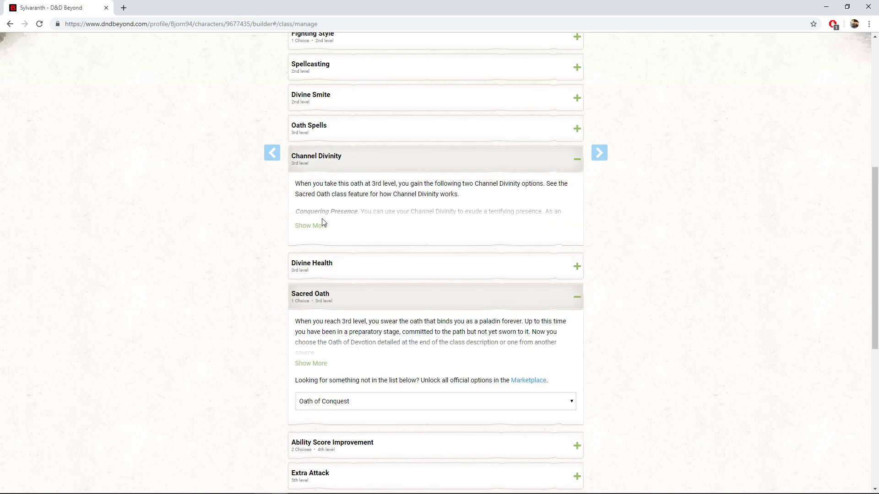
click(323, 225)
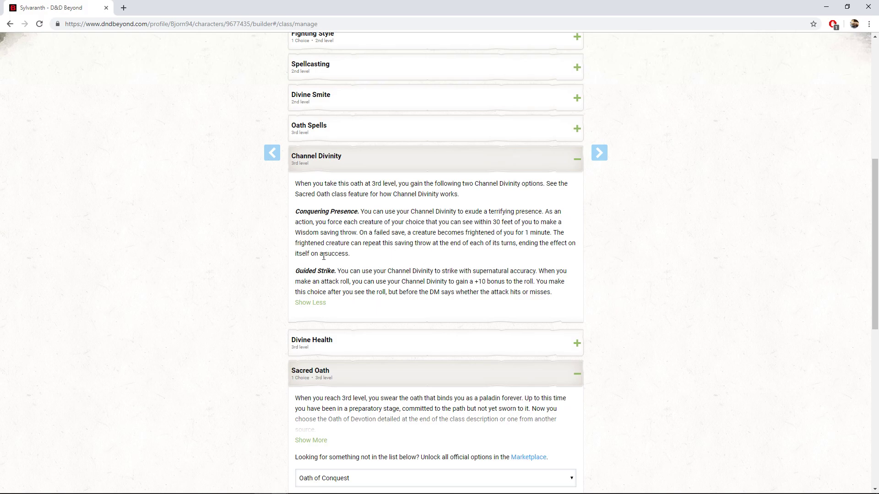
scroll(220, 275, down, 7)
scroll(220, 274, down, 2)
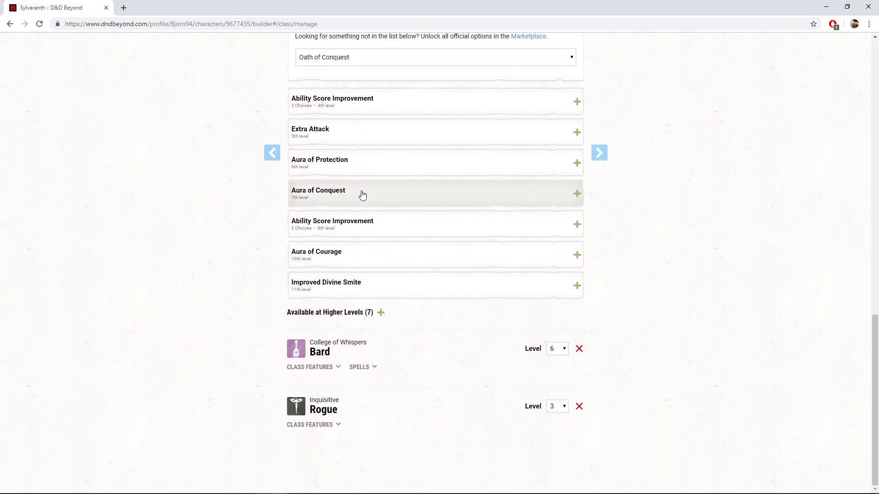
scroll(189, 220, up, 6)
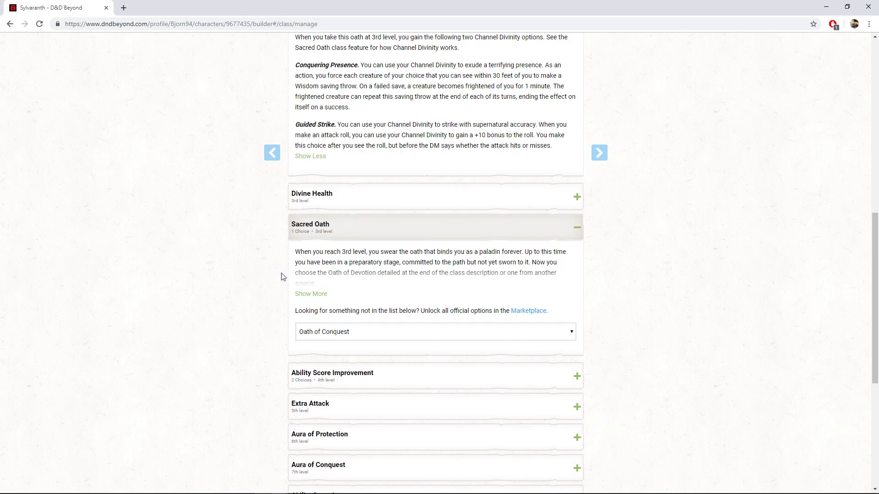
scroll(279, 284, up, 1)
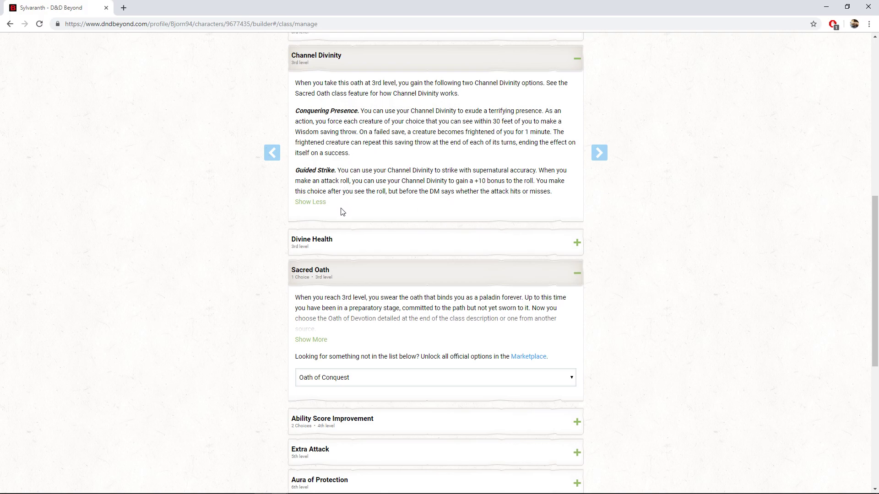
- Review the feat chosen for the Paladin's 4th-level Ability Score Improvement and read the Extra Attack feature
click(424, 422)
scroll(355, 299, down, 2)
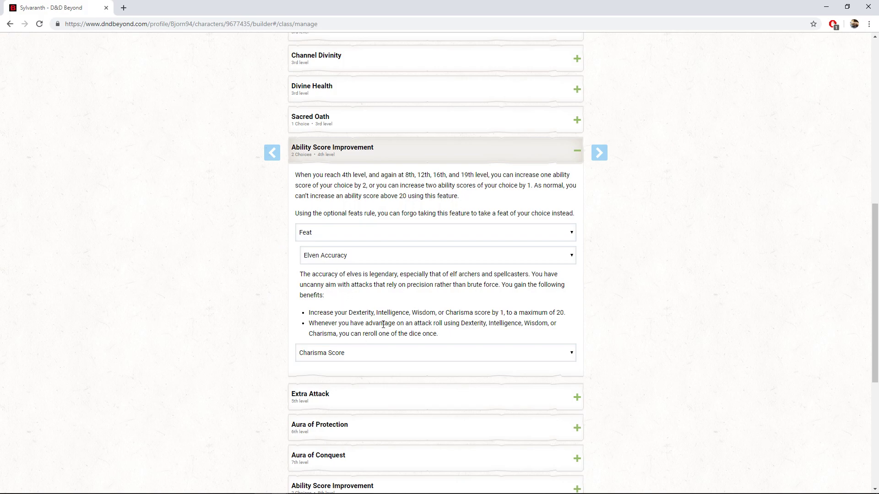
click(423, 151)
click(424, 185)
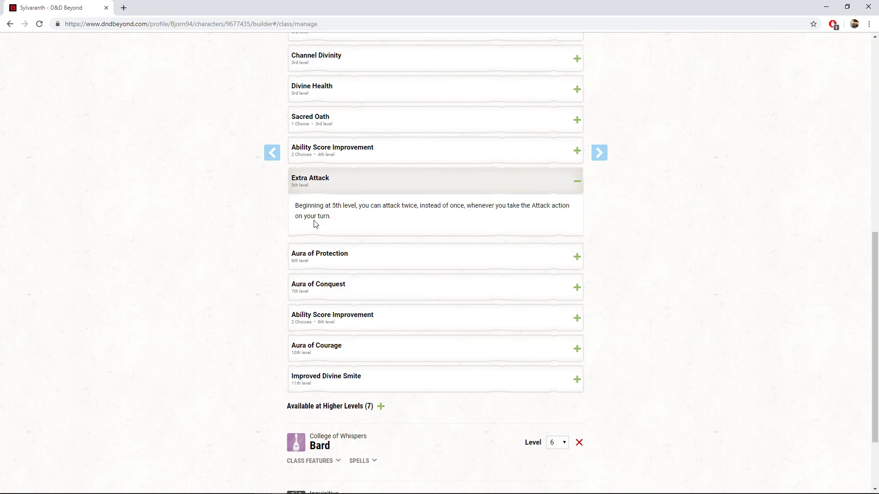
scroll(313, 225, down, 3)
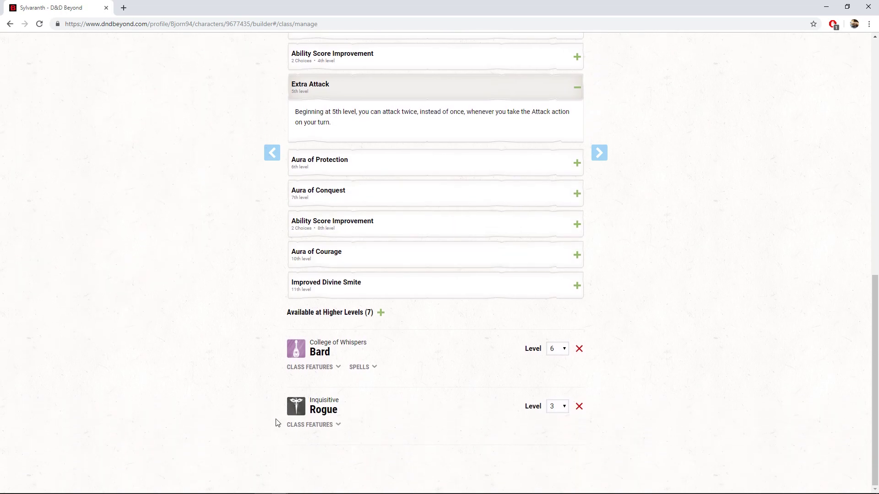
scroll(314, 281, up, 1)
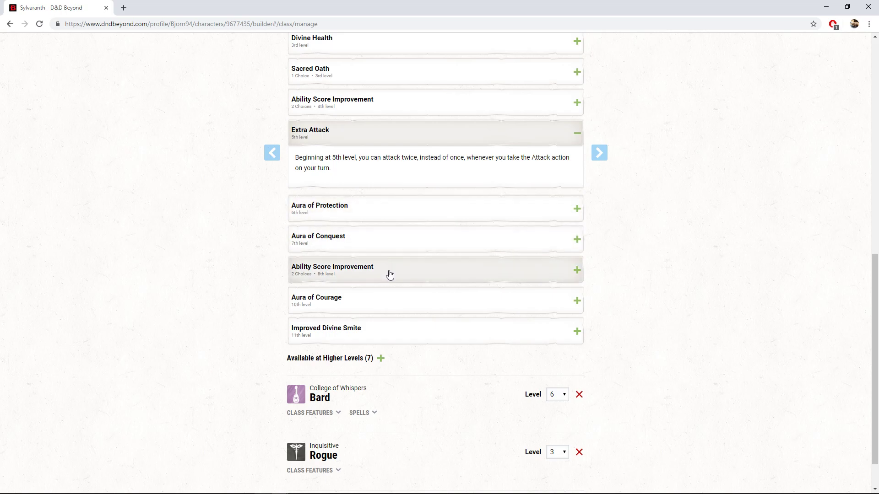
- Read the descriptions of the Paladin's Aura of Protection and Aura of Conquest features
click(359, 183)
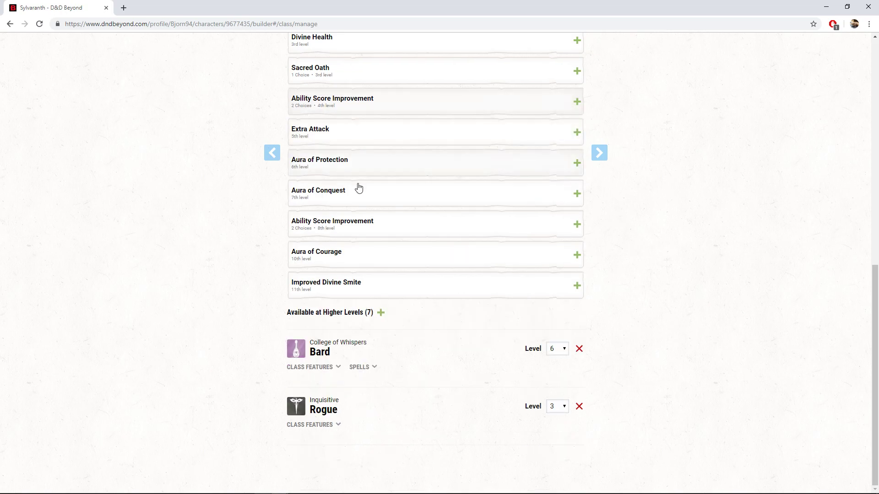
click(418, 167)
click(387, 201)
click(396, 170)
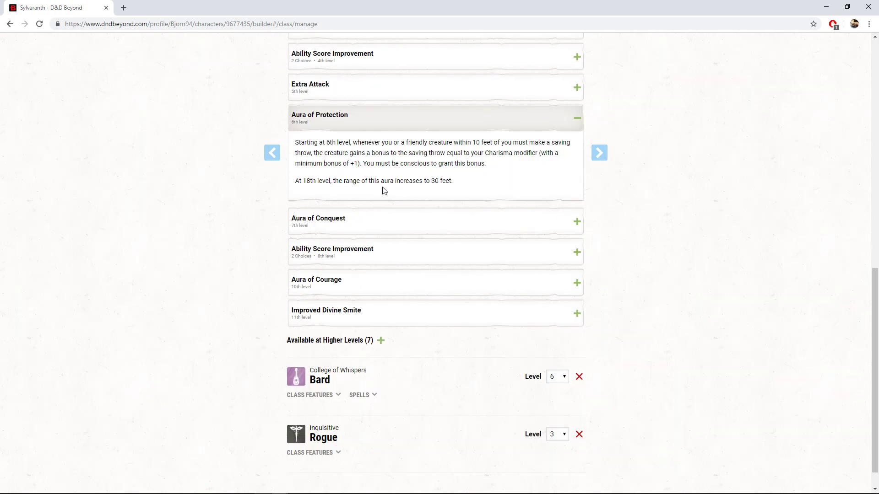
click(376, 128)
click(385, 200)
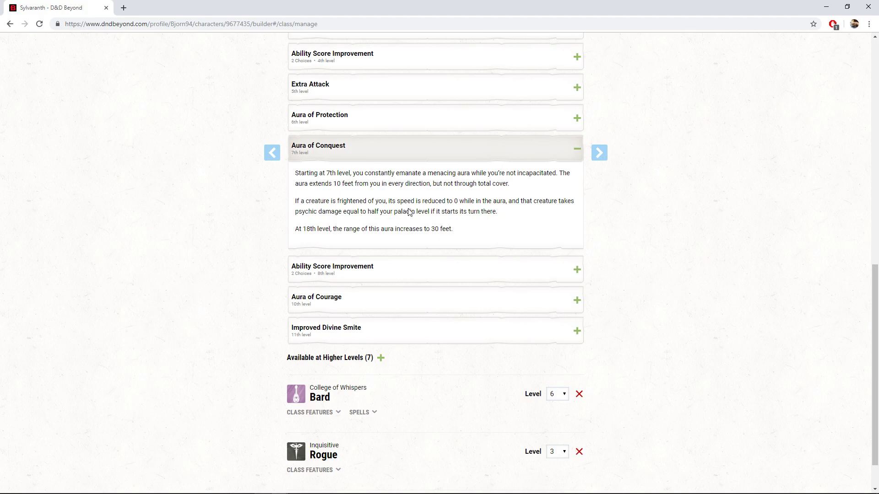
click(371, 158)
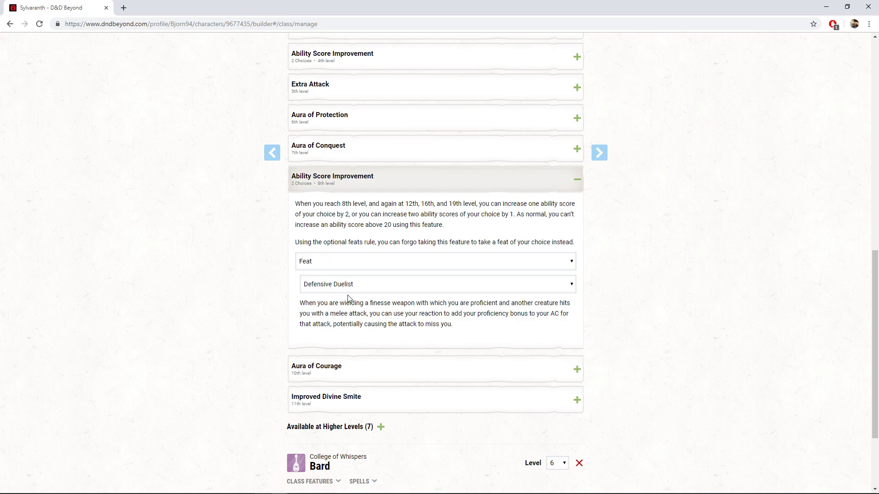
- Set the feat in the Paladin's 8th-level Ability Score Improvement to Medium Armor Master
click(372, 285)
scroll(362, 366, down, 5)
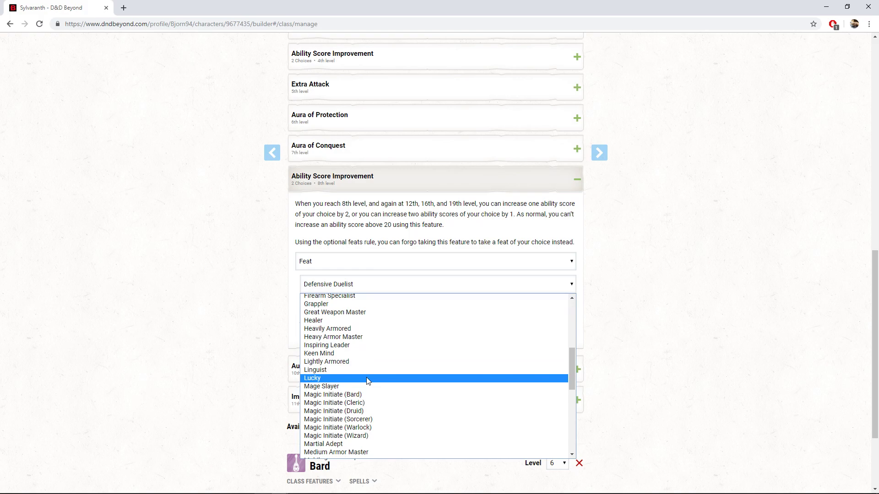
click(353, 452)
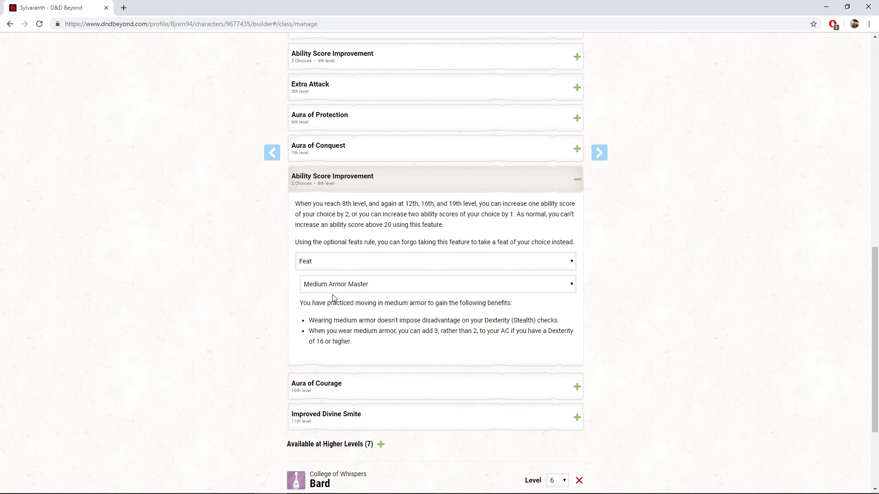
- Collapse the 8th-level improvement and examine the Paladin's Aura of Courage and Improved Divine Smite features
click(366, 348)
click(398, 270)
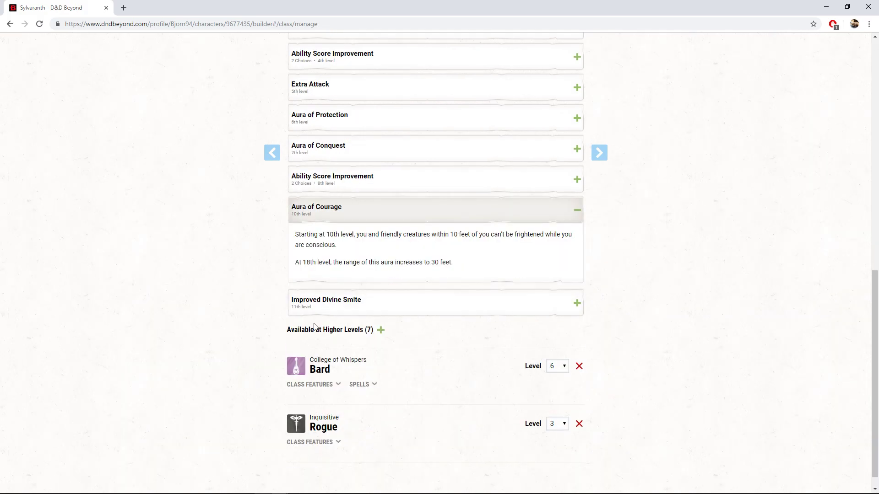
click(317, 313)
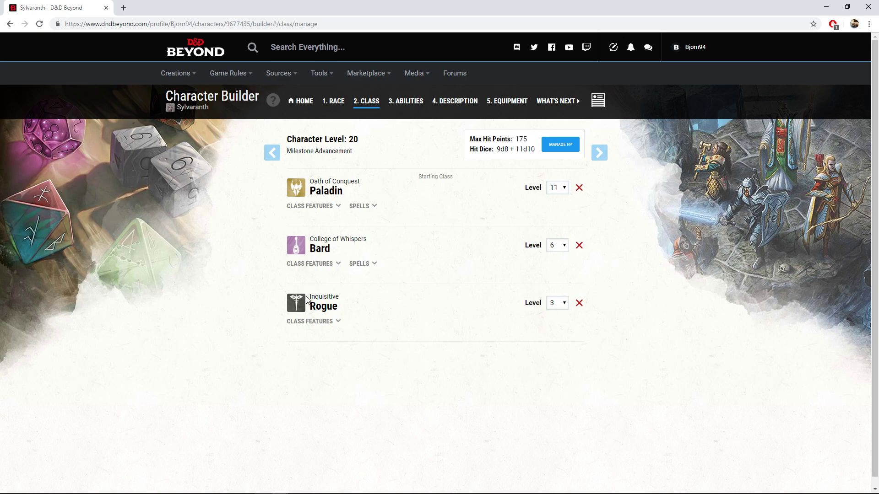
- Expand the Bard's class features and examine the instrument and skill choices under Proficiencies
click(325, 266)
scroll(265, 278, down, 2)
click(387, 232)
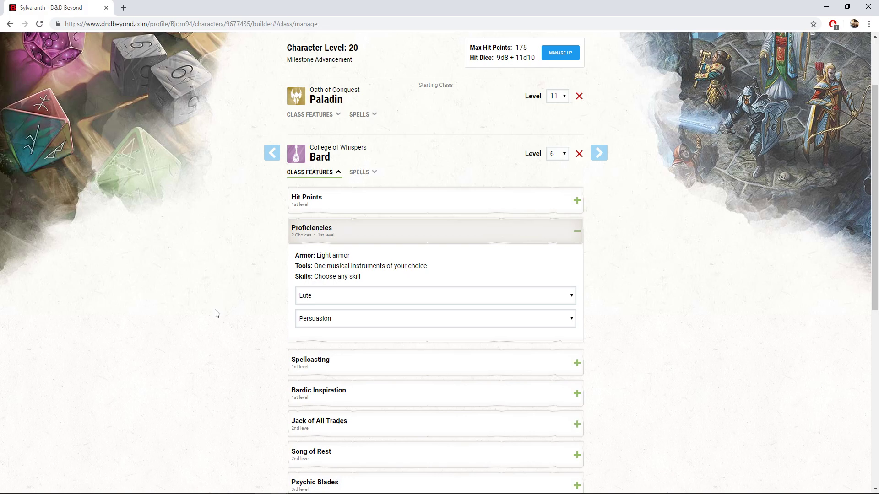
click(337, 365)
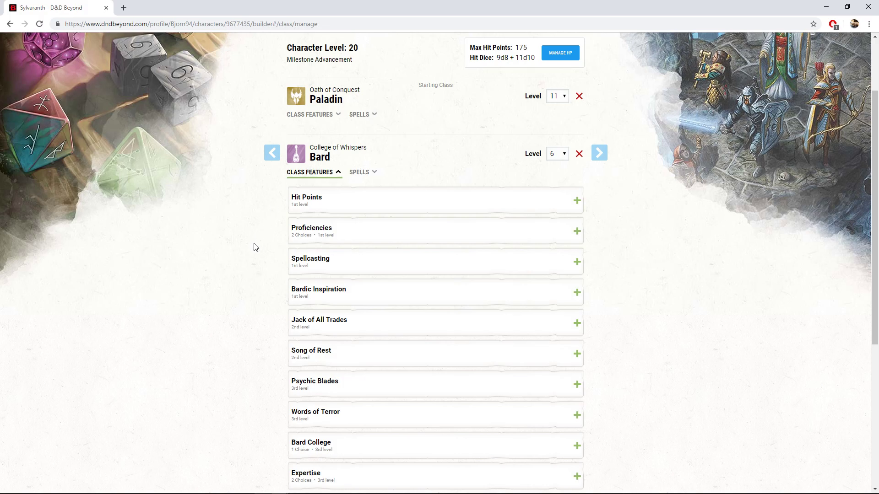
- Read the descriptions of the Bard's 2nd-level Jack of All Trades and Song of Rest features
scroll(257, 245, down, 2)
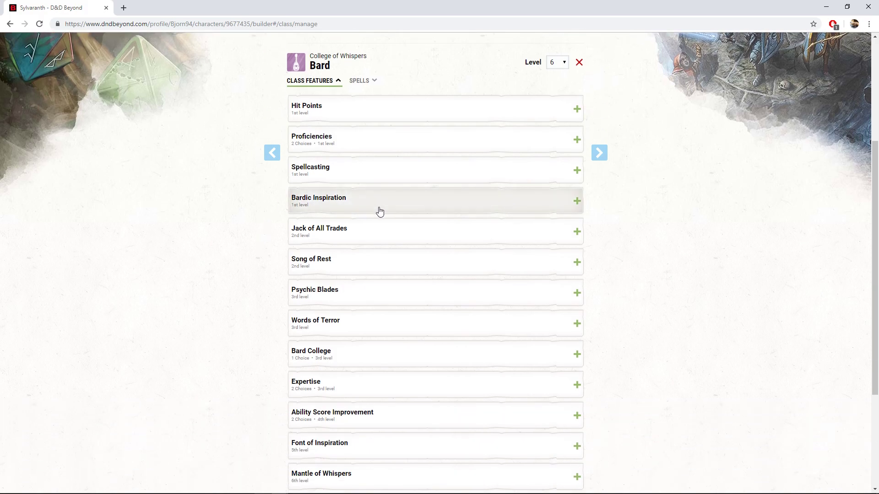
scroll(380, 210, down, 2)
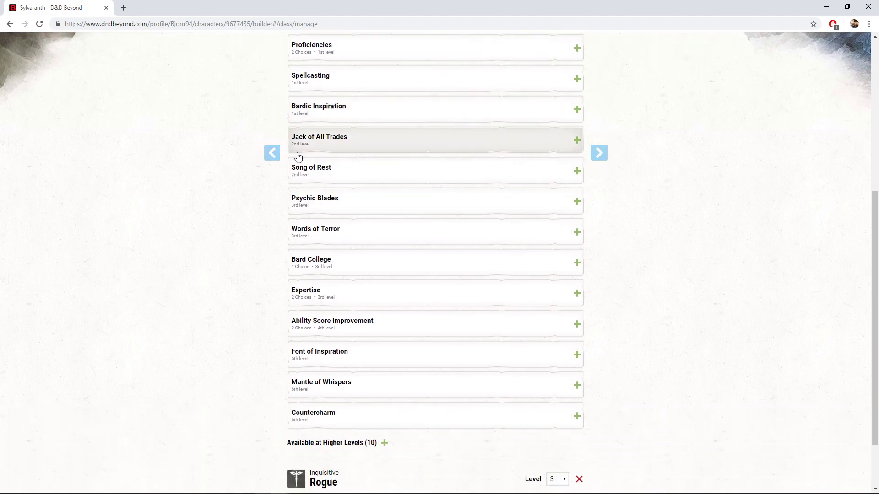
click(359, 143)
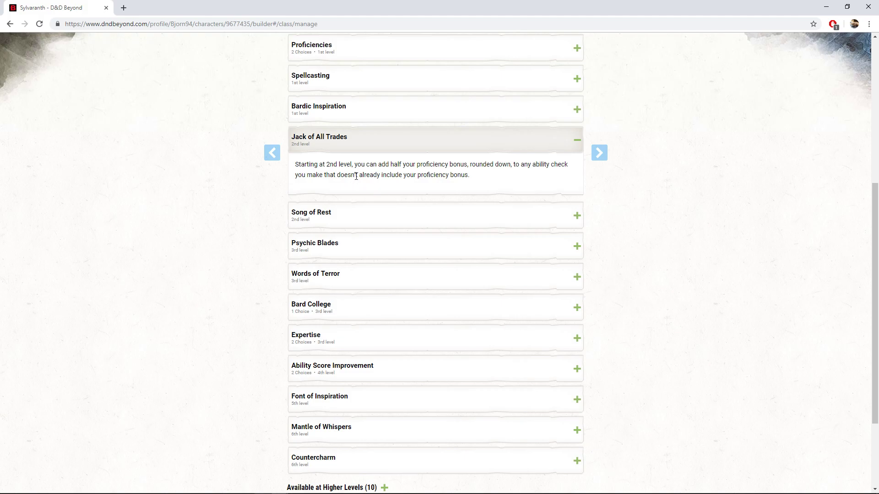
click(363, 151)
click(355, 171)
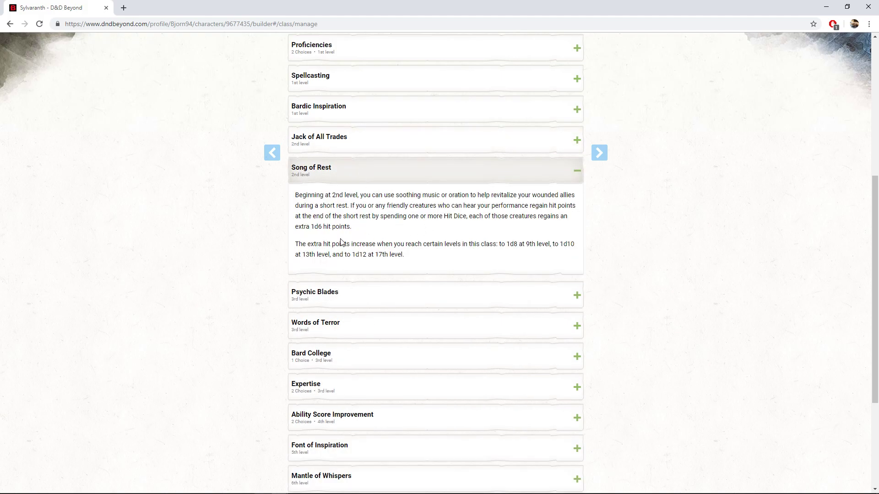
click(369, 167)
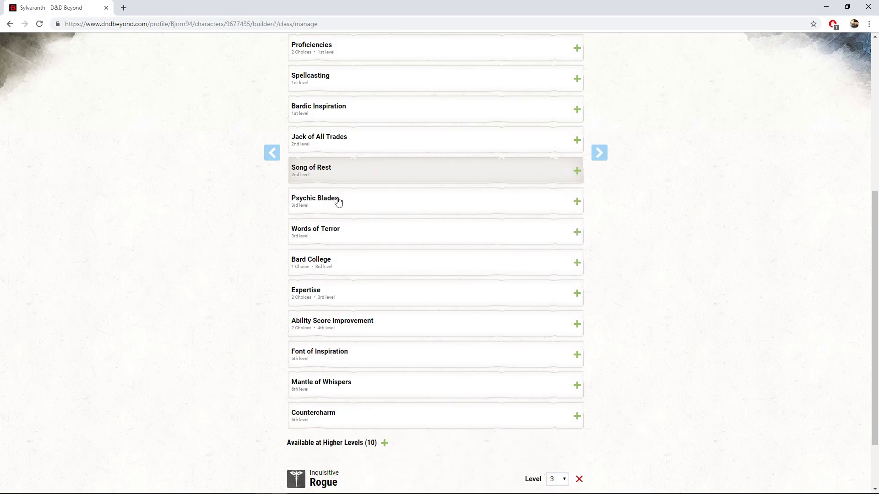
- Read the descriptions of the Bard's 3rd-level Bard College, Words of Terror and Psychic Blades features
click(360, 263)
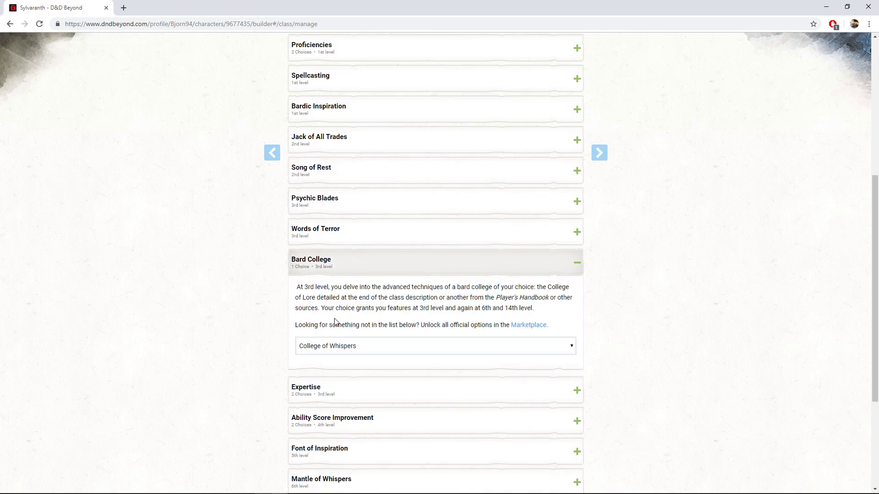
click(321, 232)
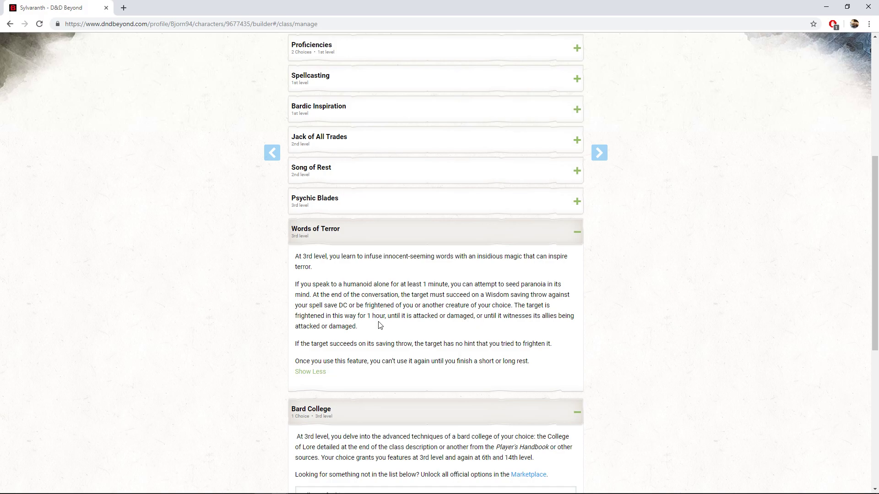
click(394, 226)
double_click(385, 201)
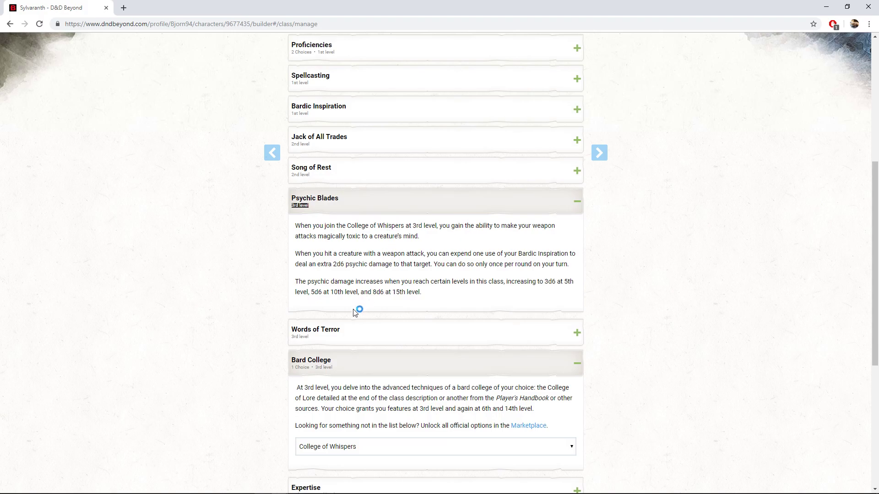
click(255, 265)
drag(574, 281, 544, 282)
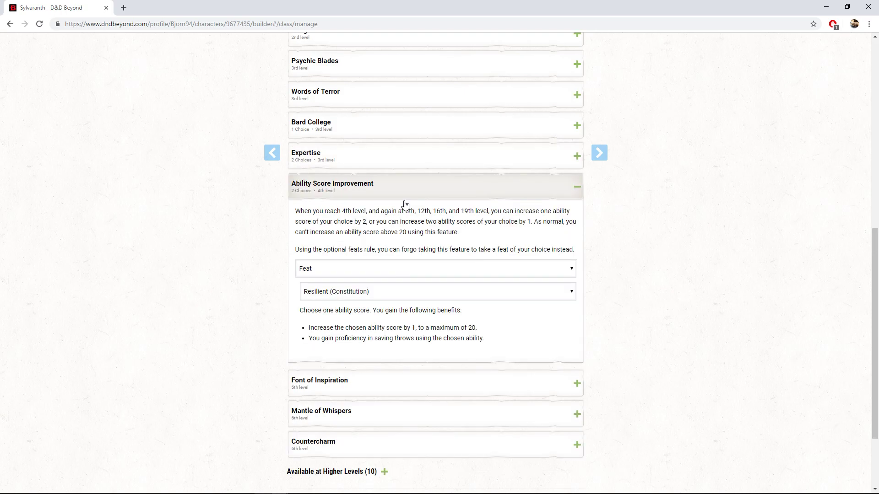
- Browse the feat options in the Bard's 4th-level Ability Score Improvement without changing the selected feat
click(367, 291)
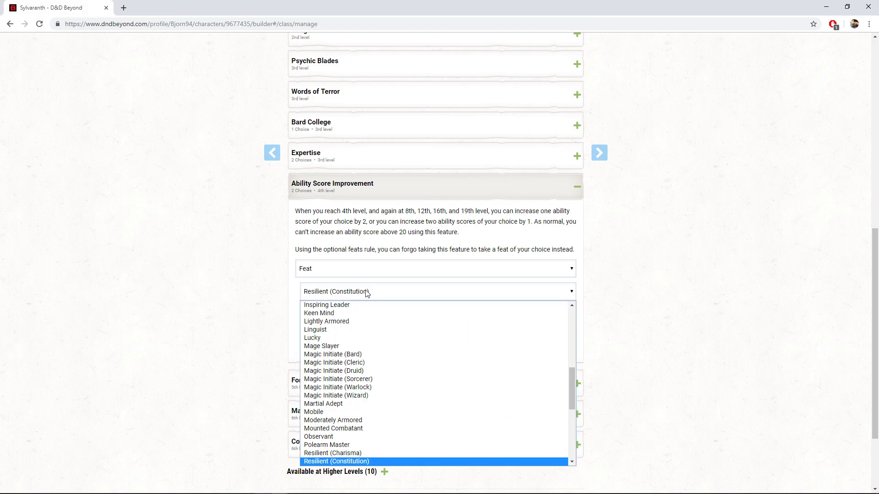
click(366, 292)
scroll(275, 206, up, 5)
scroll(229, 229, down, 5)
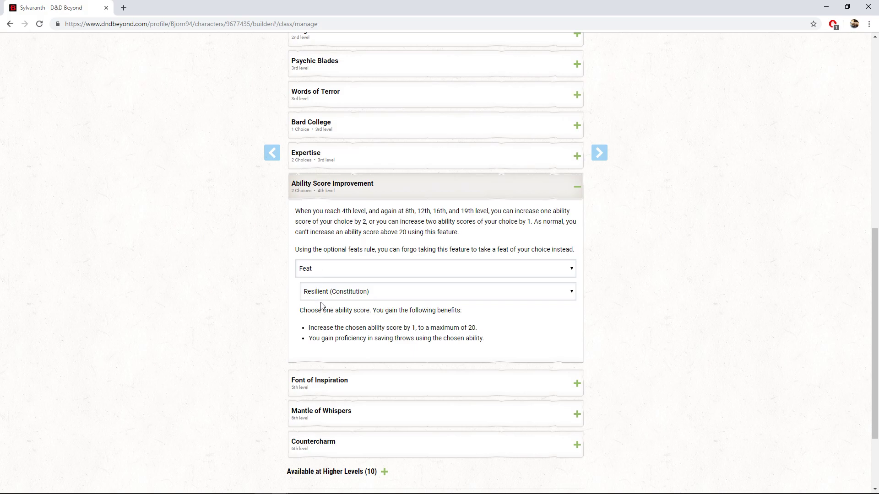
click(343, 295)
scroll(339, 382, up, 5)
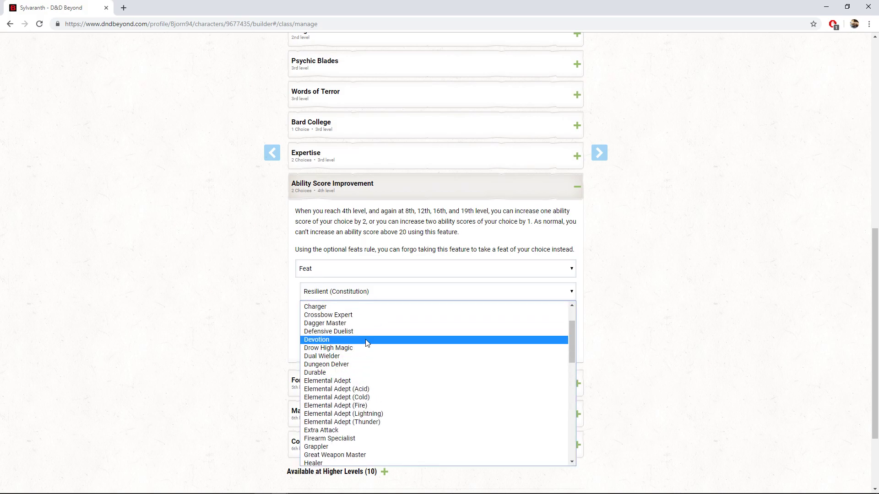
click(398, 292)
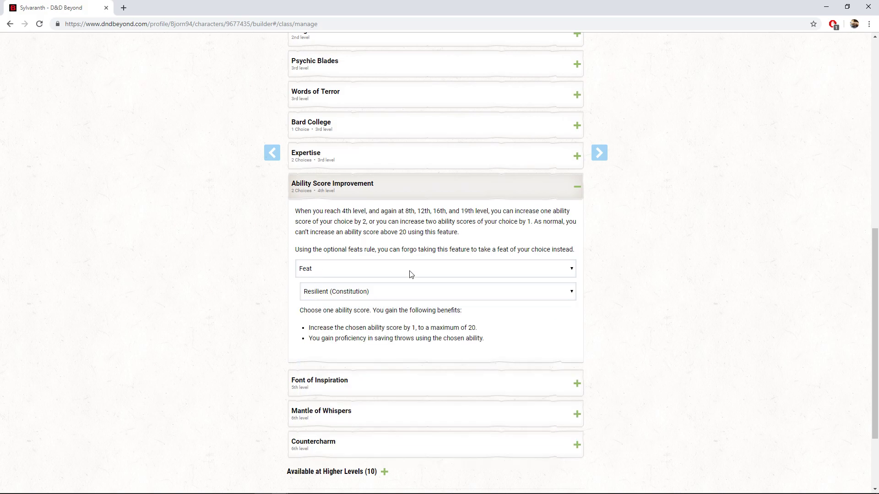
click(366, 292)
scroll(362, 321, up, 3)
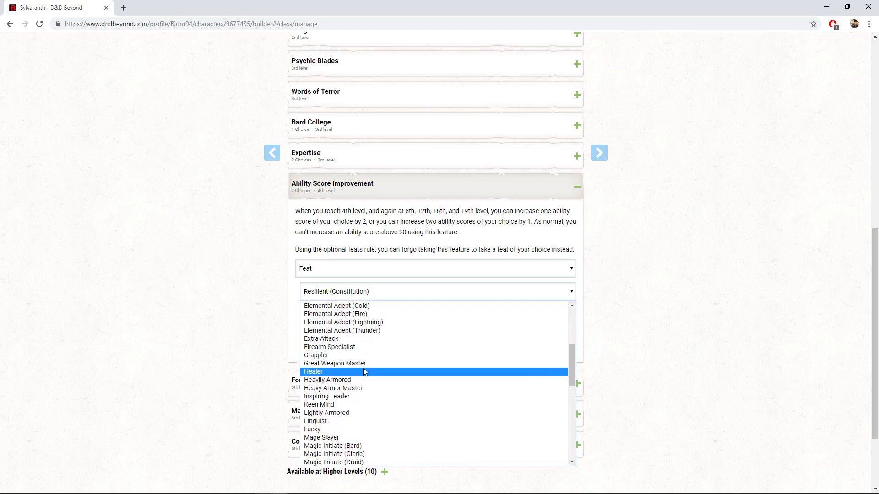
scroll(329, 349, up, 3)
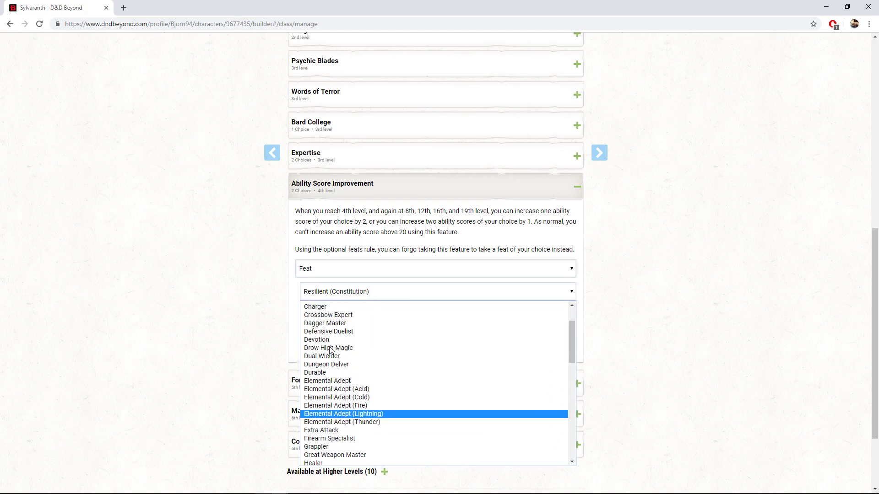
- Read the descriptions of the Bard's Font of Inspiration, Countercharm and Mantle of Whispers features, including the latter's full text
click(321, 366)
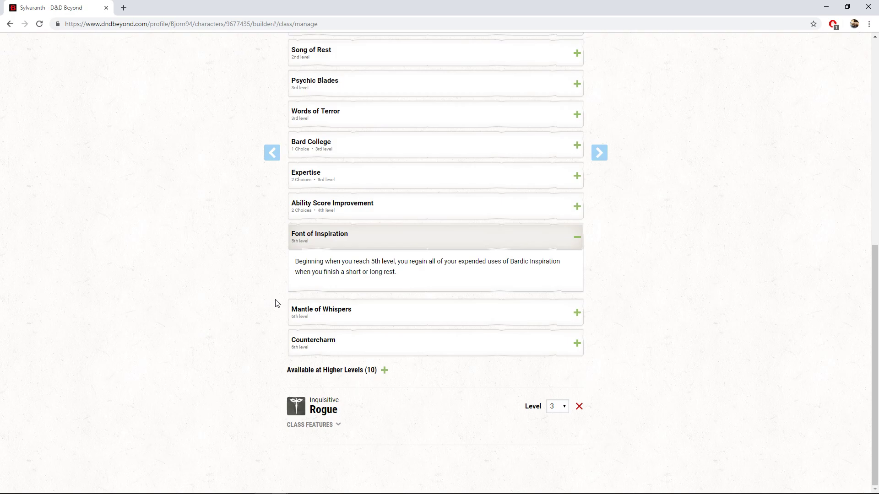
click(358, 241)
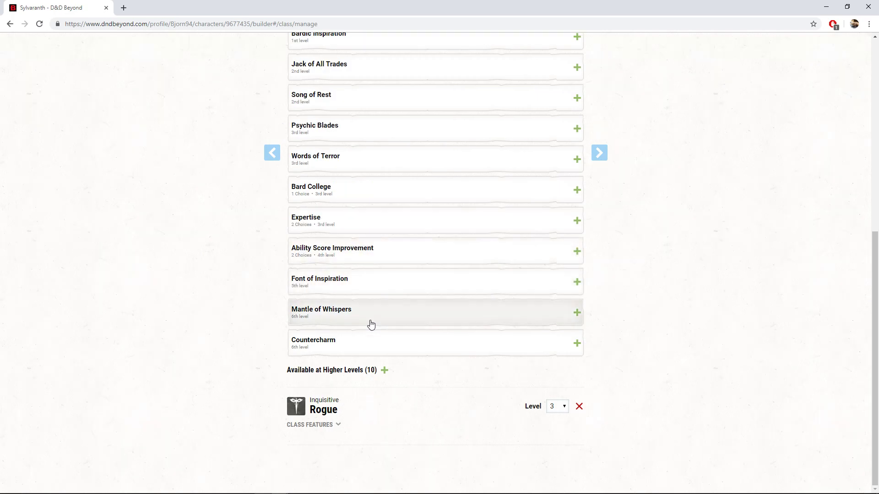
click(337, 353)
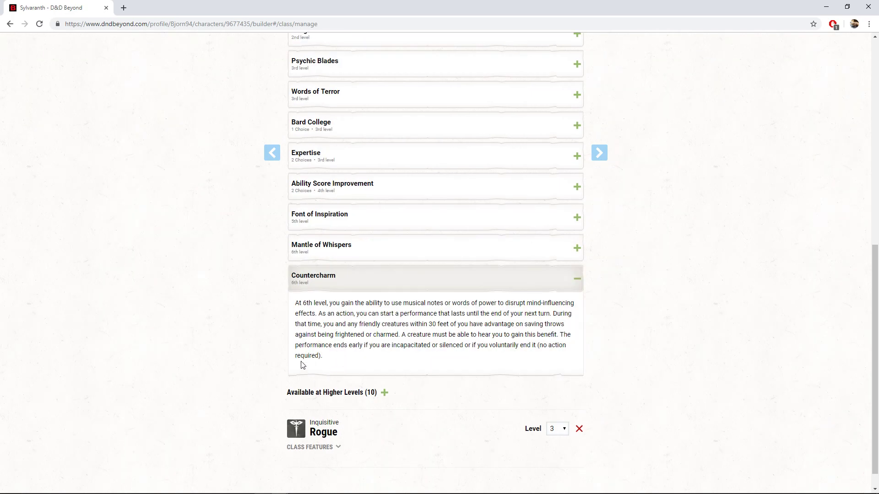
click(371, 290)
click(372, 319)
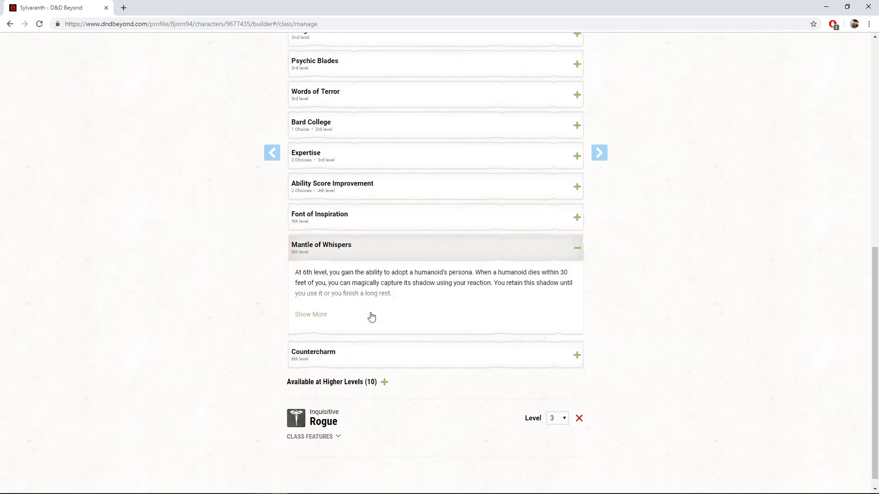
click(309, 319)
scroll(328, 308, down, 2)
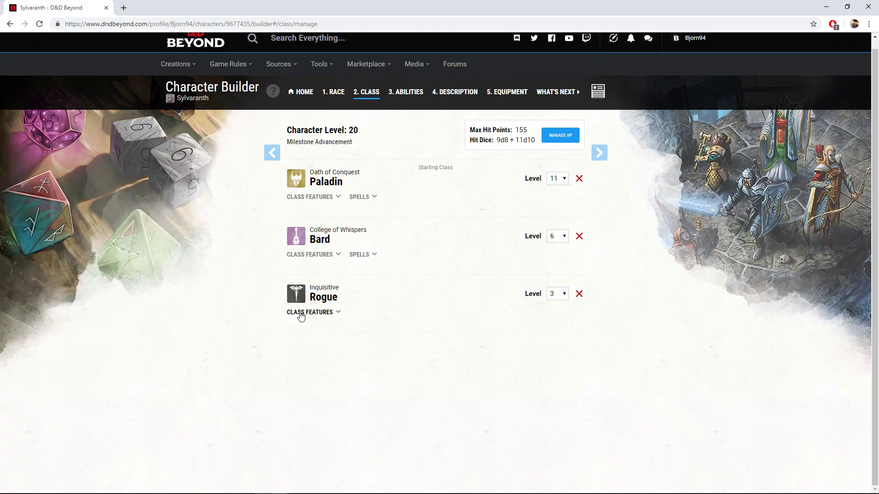
- Expand the Rogue's class features and examine the two skill choices under Expertise
click(300, 313)
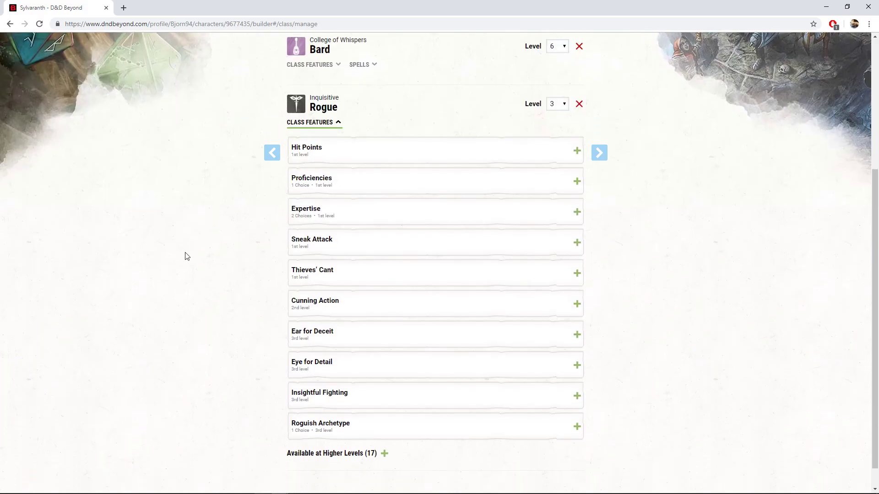
scroll(309, 249, up, 3)
scroll(316, 183, down, 1)
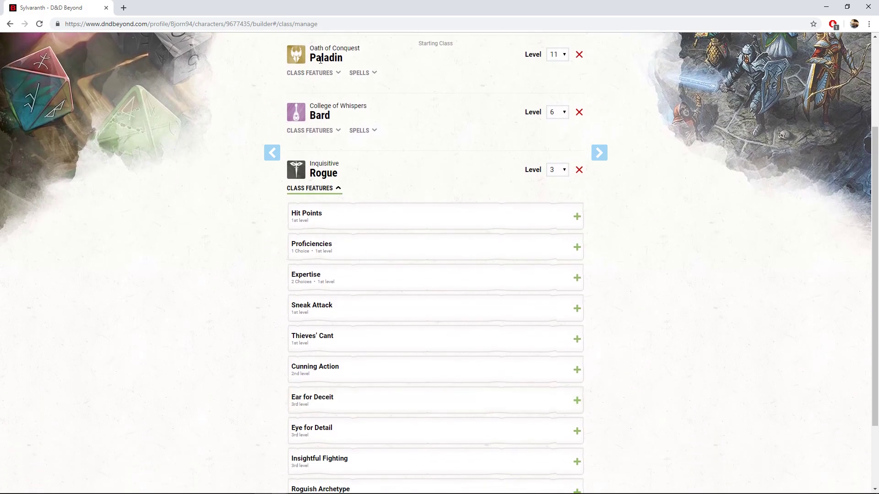
scroll(357, 247, down, 2)
click(386, 163)
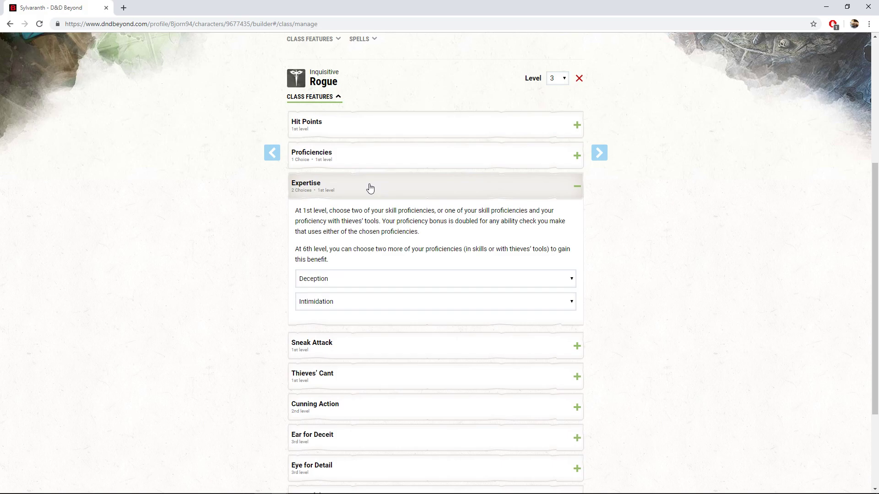
scroll(176, 295, down, 1)
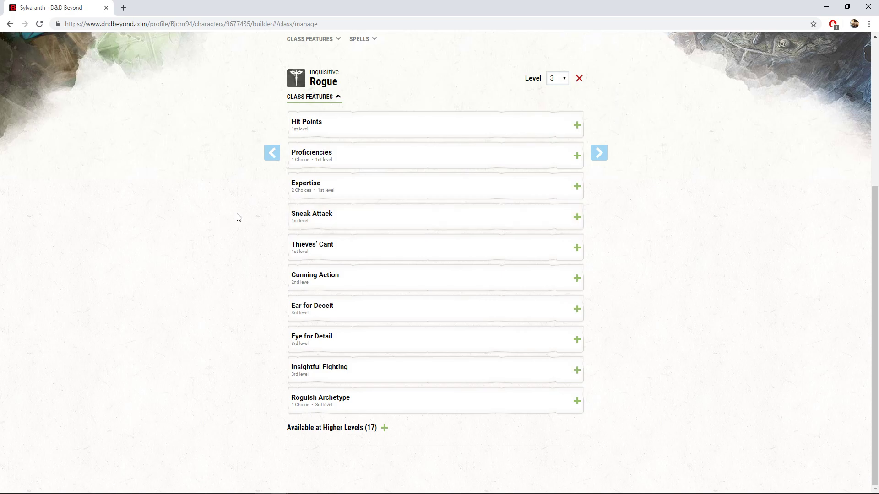
- Read the Rogue's Cunning Action description and examine the Roguish Archetype choice
click(361, 288)
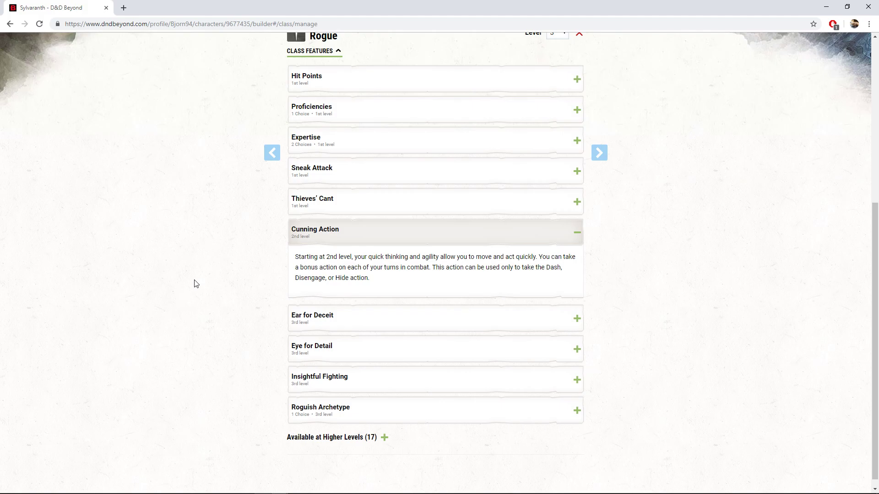
click(356, 243)
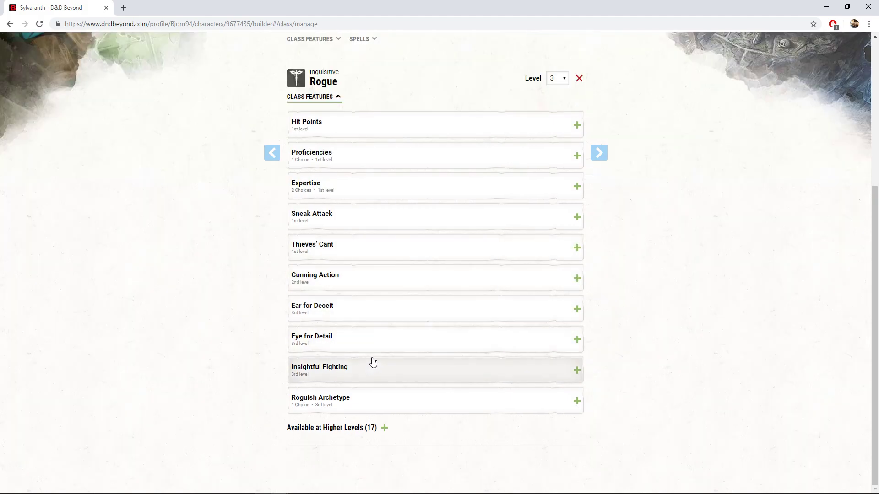
click(366, 404)
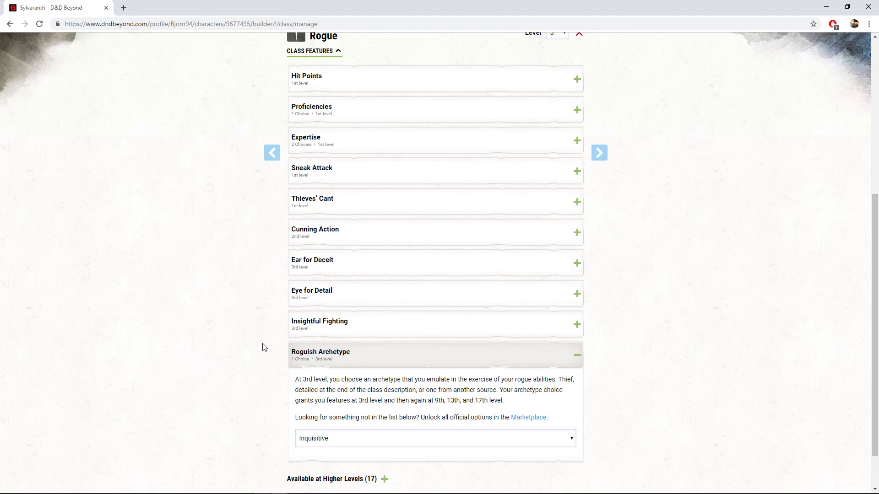
- Read the description of the Rogue's 3rd-level Insightful Fighting feature and collapse it
click(369, 325)
scroll(340, 386, down, 1)
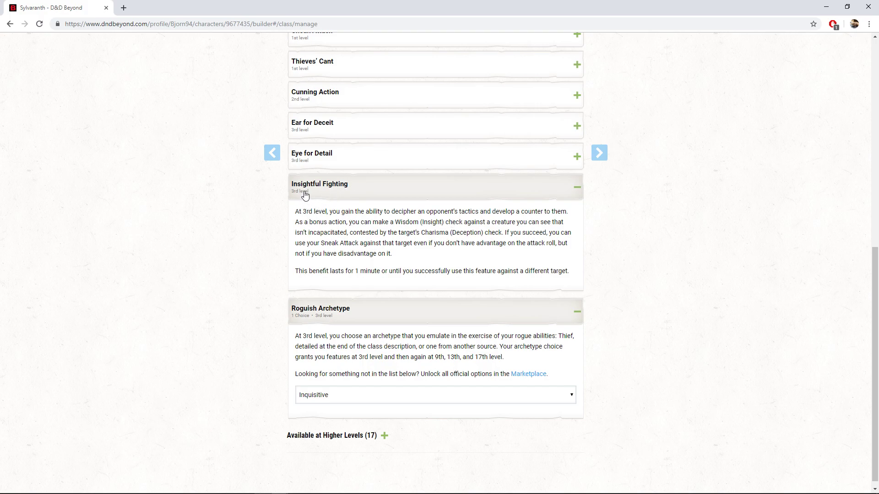
drag(295, 212, 473, 233)
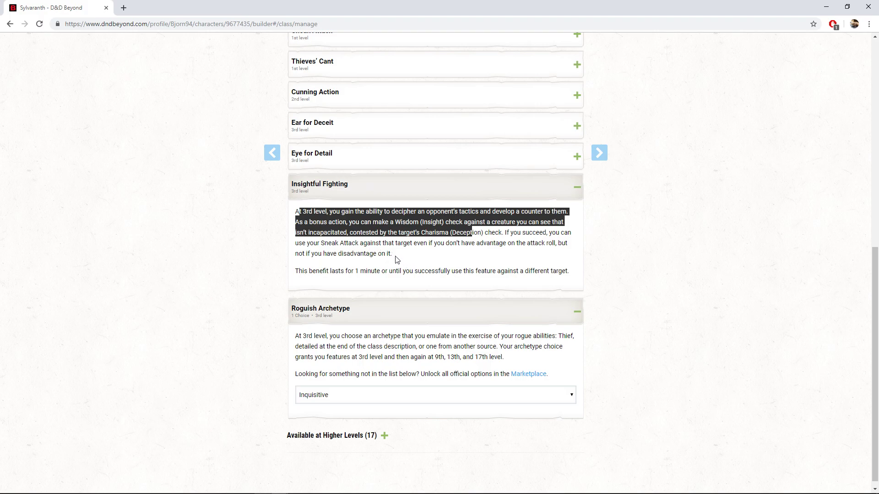
click(212, 224)
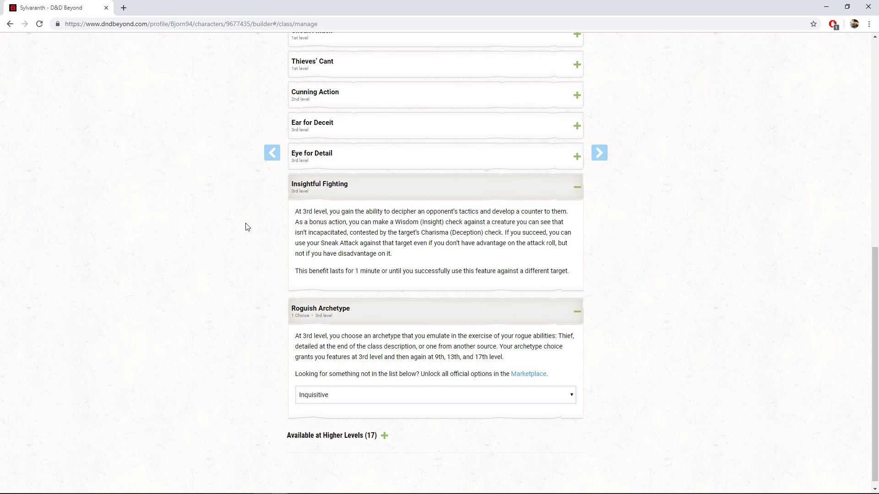
click(372, 192)
click(372, 215)
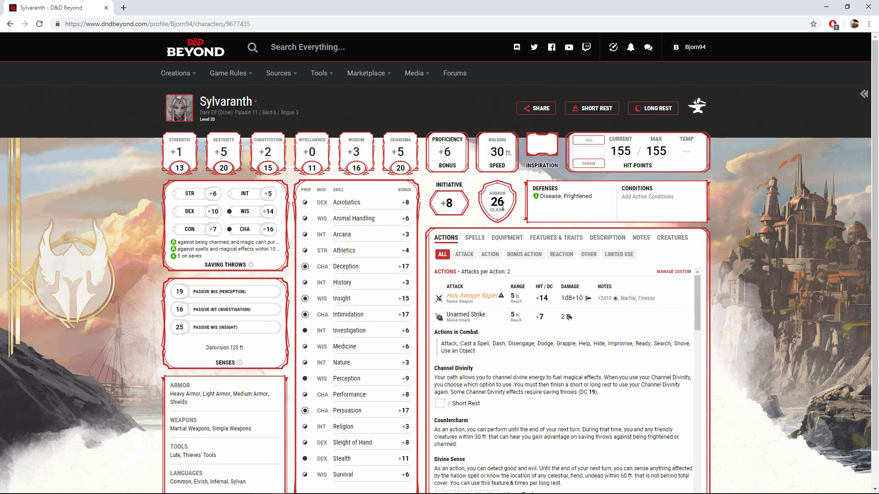
- In the character's equipment, swap the Half Plate, +3 for the Studded Leather, +3 and back to compare armor class
click(505, 239)
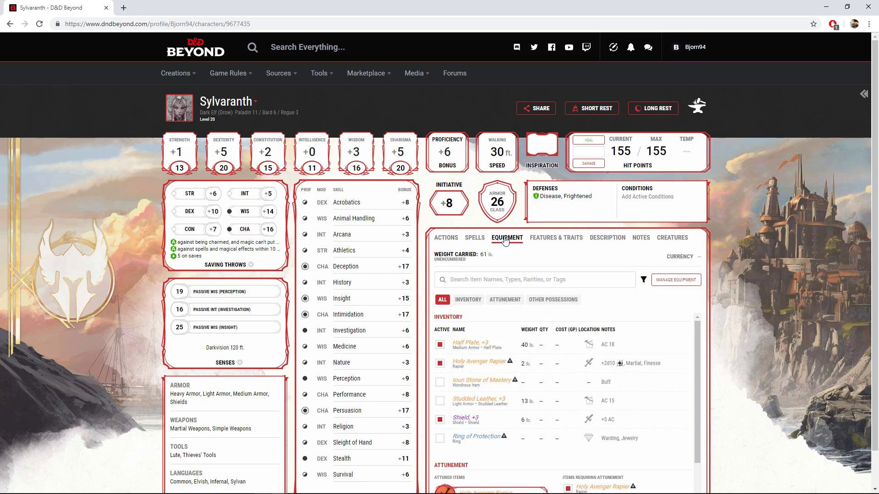
scroll(504, 272, down, 1)
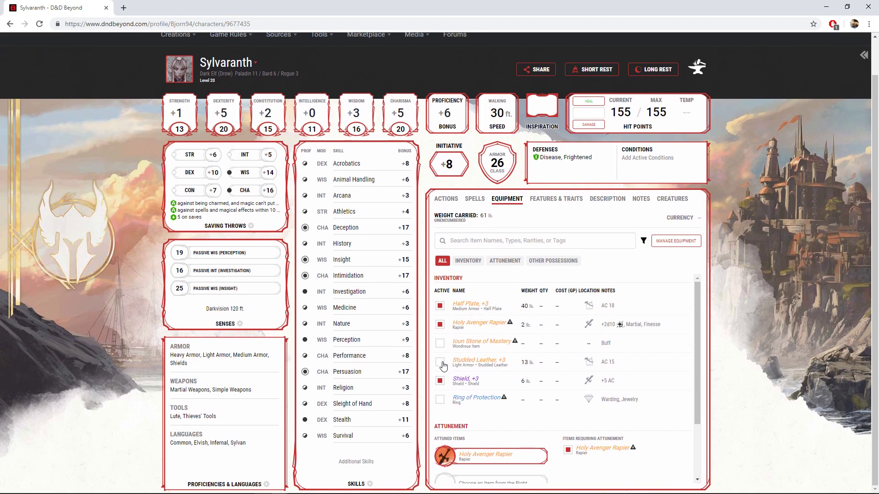
click(440, 306)
click(440, 363)
click(441, 362)
click(448, 308)
click(440, 306)
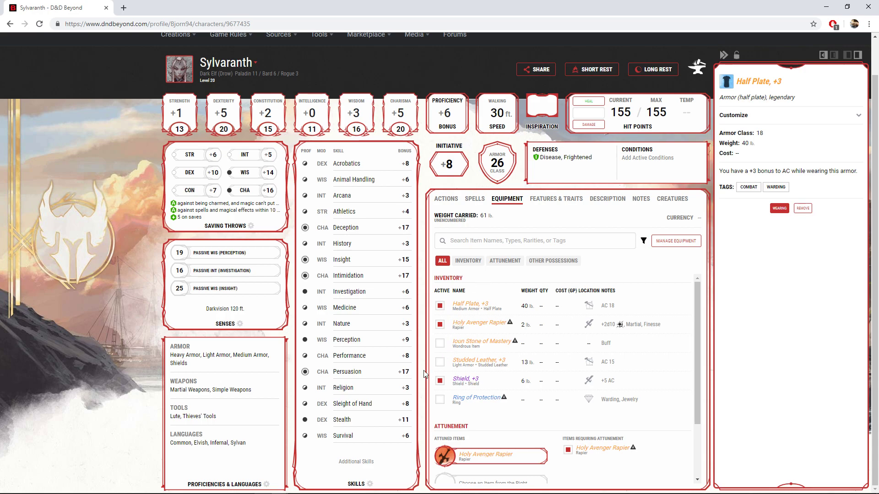
- Equip the Ring of Protection from the character's inventory
click(440, 400)
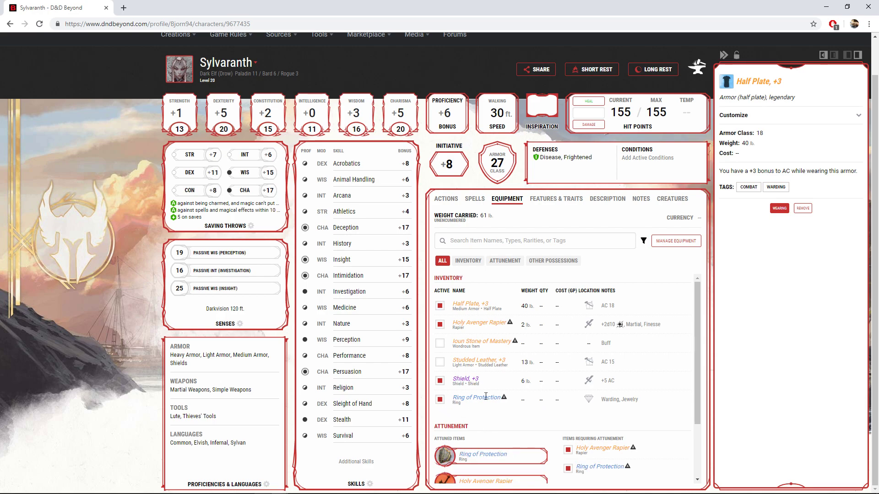